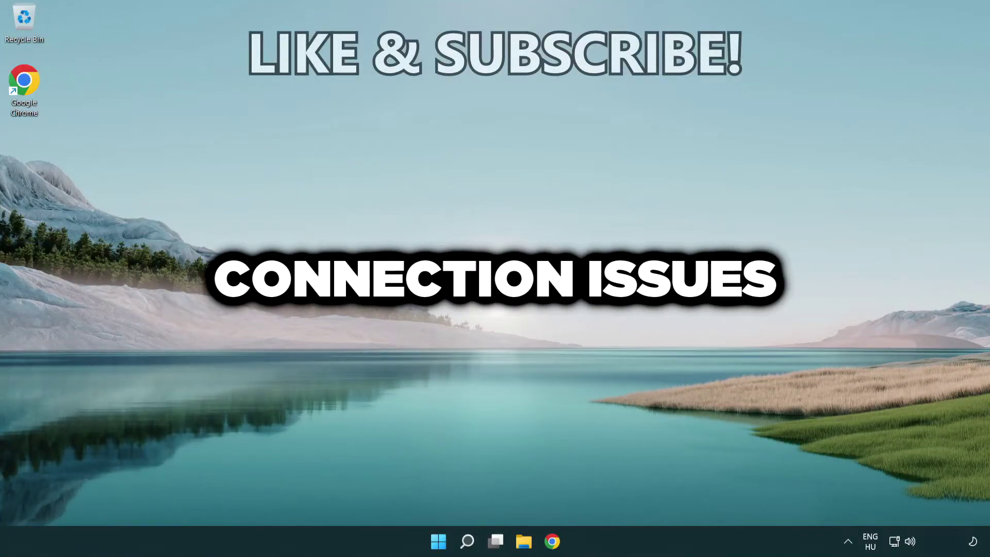
Search for cmd and run Command Prompt as administrator.
left_click(467, 543)
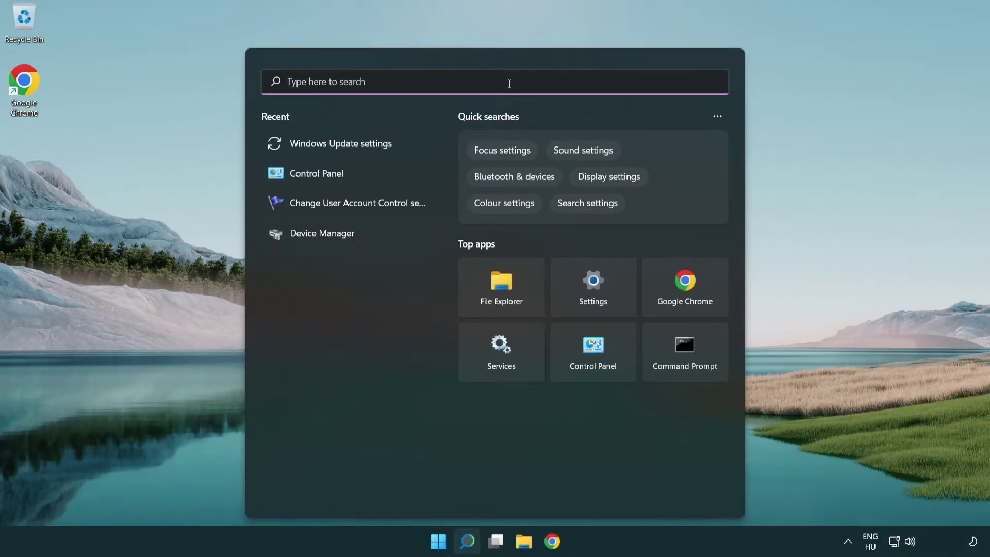
type("control Panelcmd")
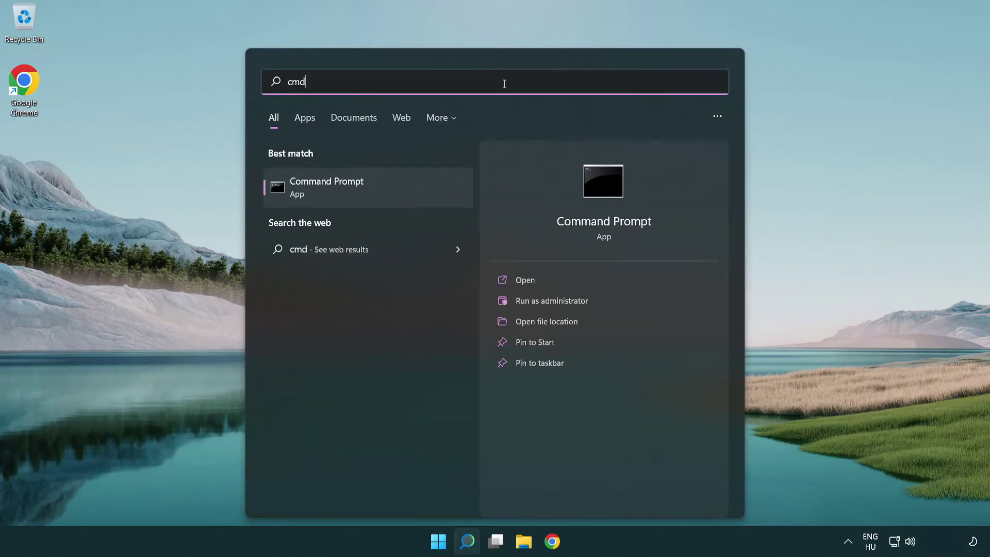
left_click(405, 188)
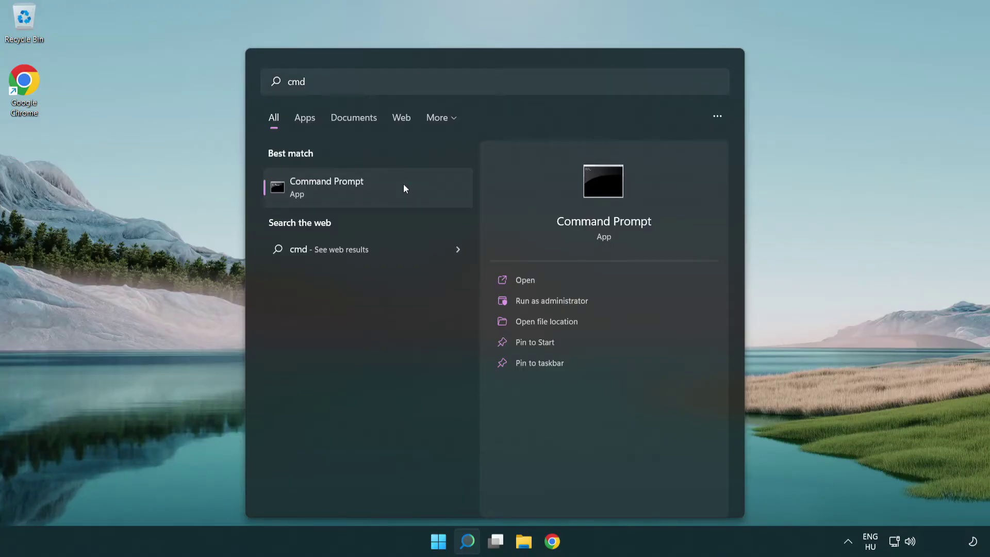
right_click(404, 189)
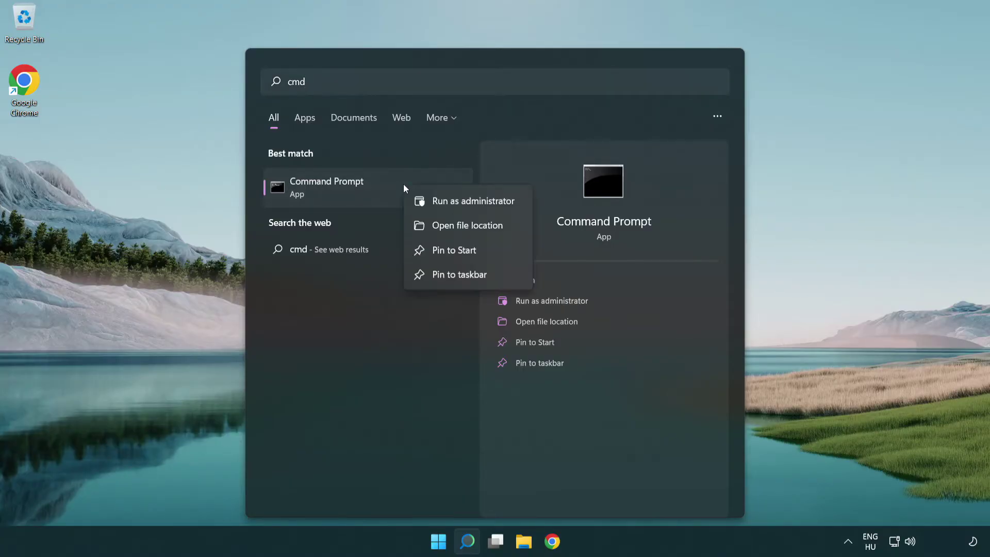
left_click(479, 202)
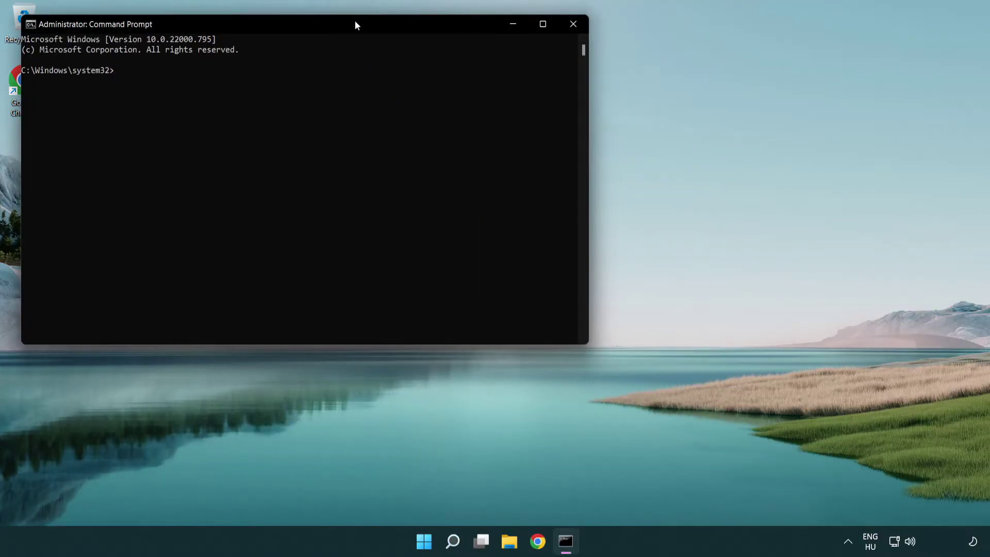
Centre the Command Prompt window and run ipconfig /flushdns.
left_click_drag(356, 22, 536, 111)
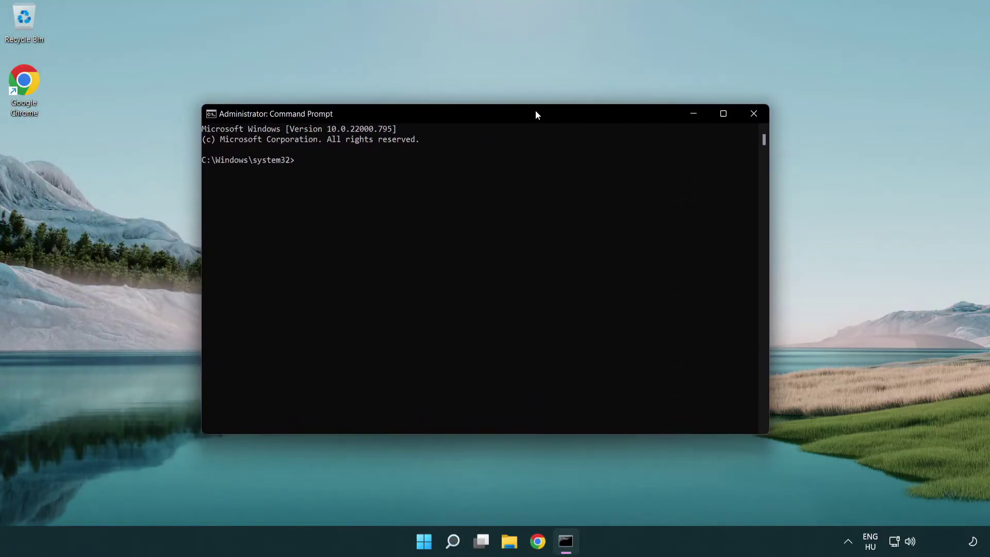
type("i")
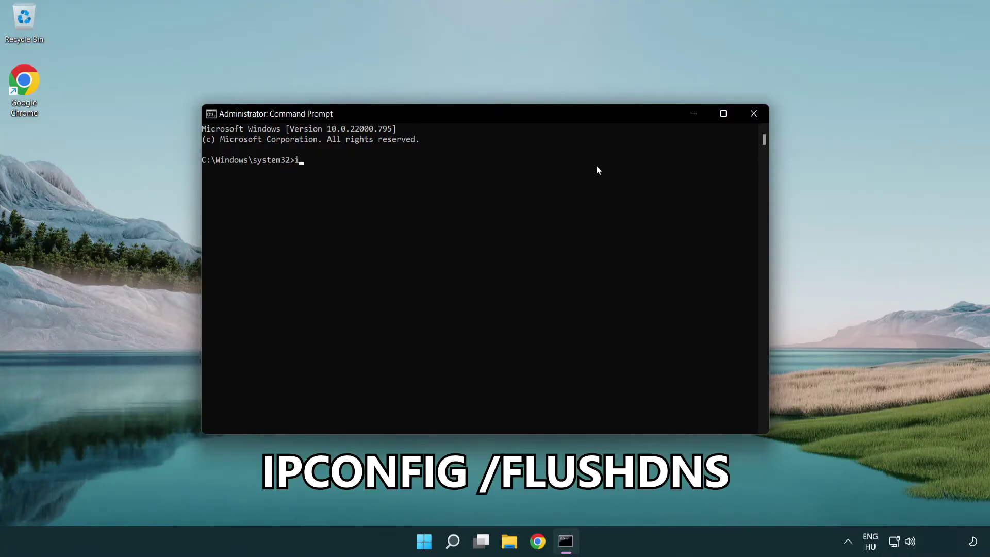
type("pconf")
type("ig ")
type("/fl")
type("ushdns")
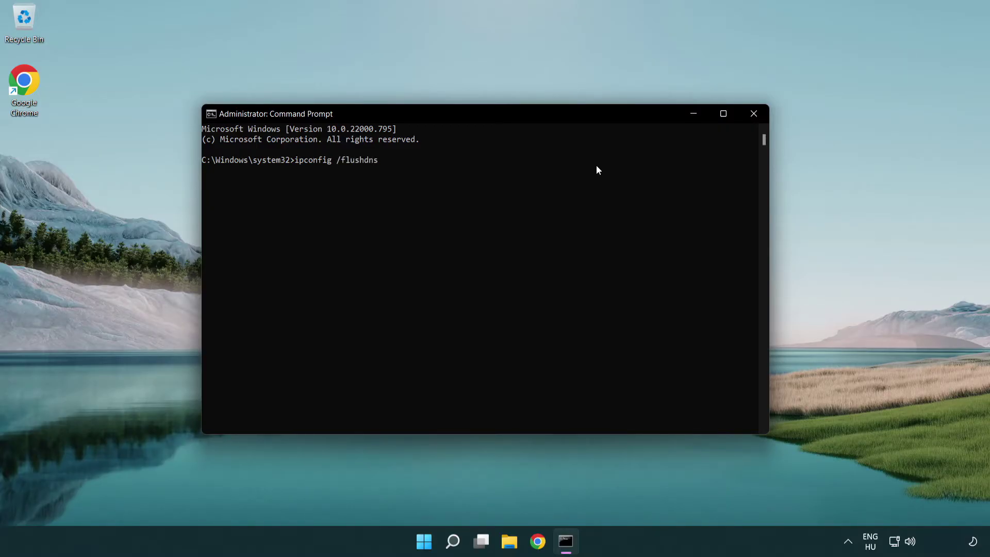
key("Return")
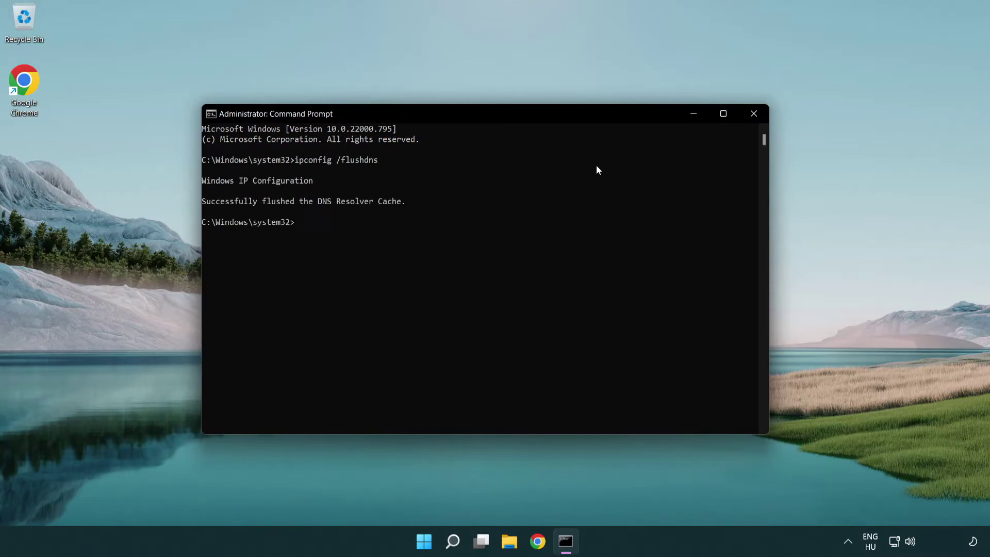
type("net")
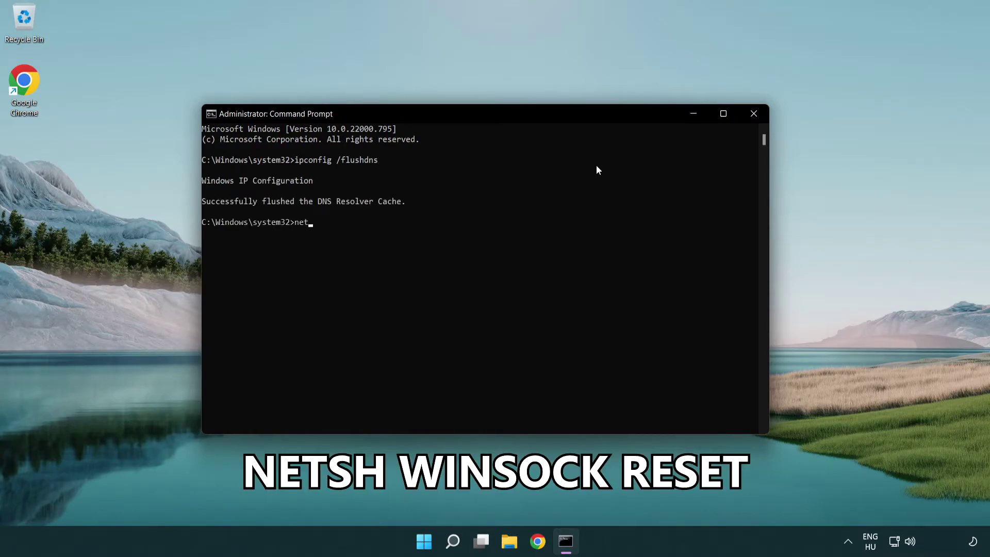
type("sh winsoc")
type("k reset")
Run netsh winsock reset, then exit Command Prompt.
key("Return")
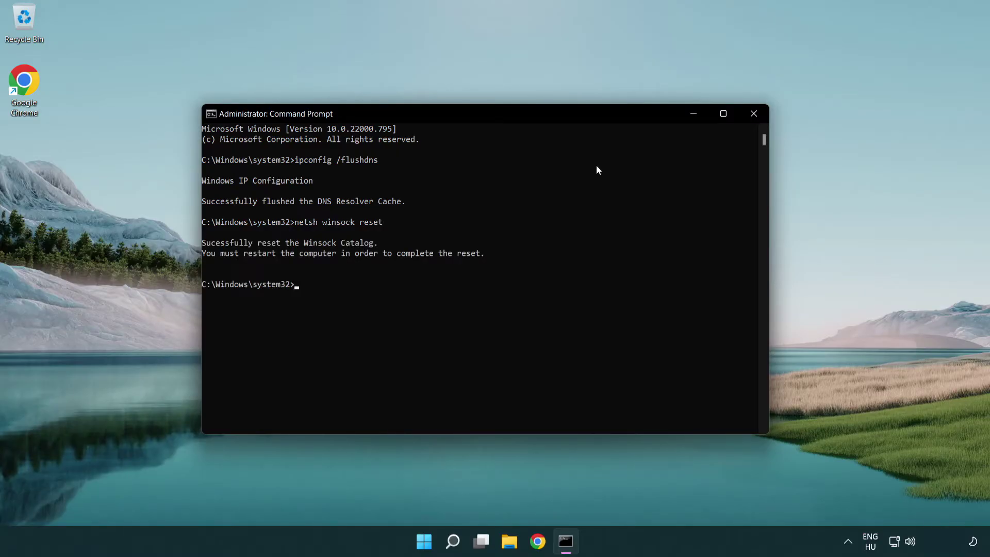
type("exit")
key("Return")
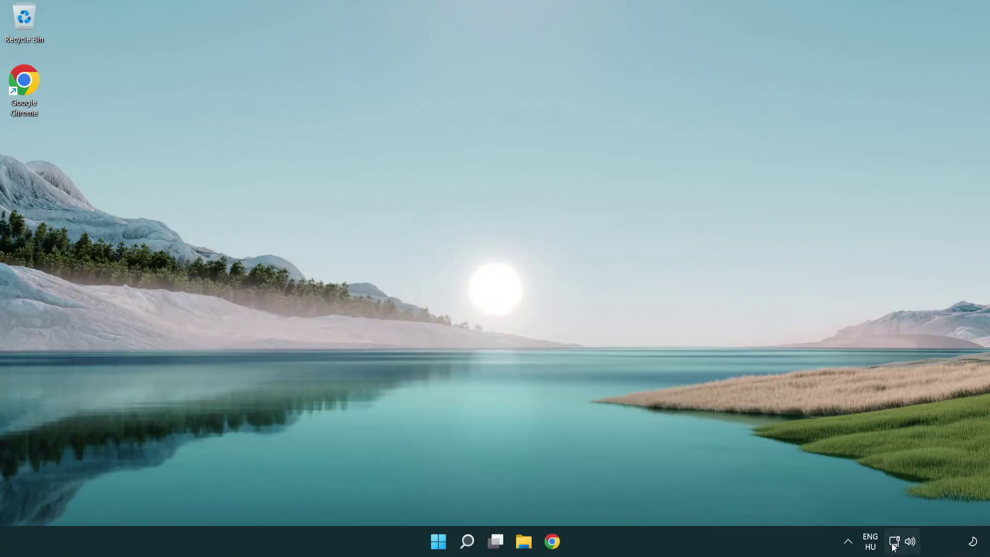
Reach Advanced network settings through the network tray icon's Network and Internet settings.
right_click(896, 541)
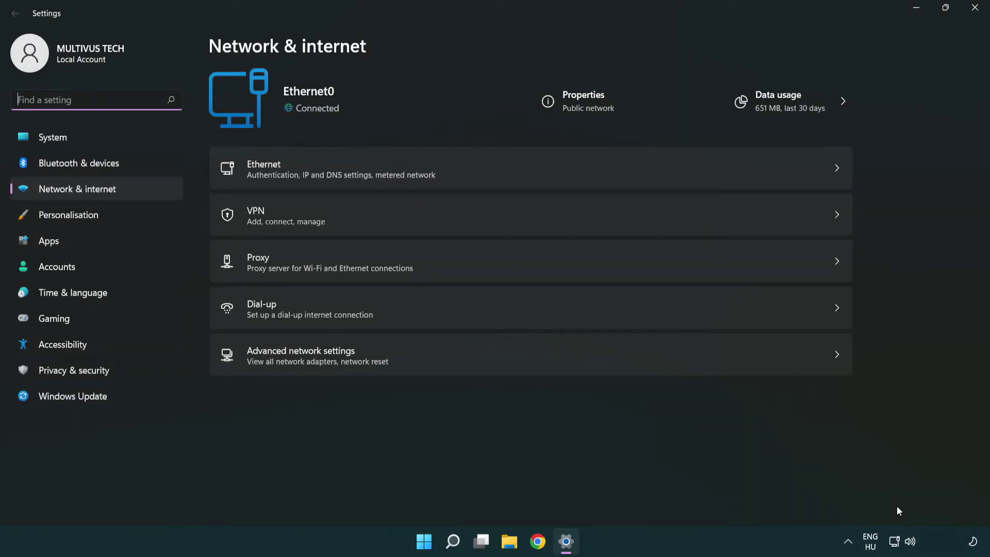
left_click(534, 362)
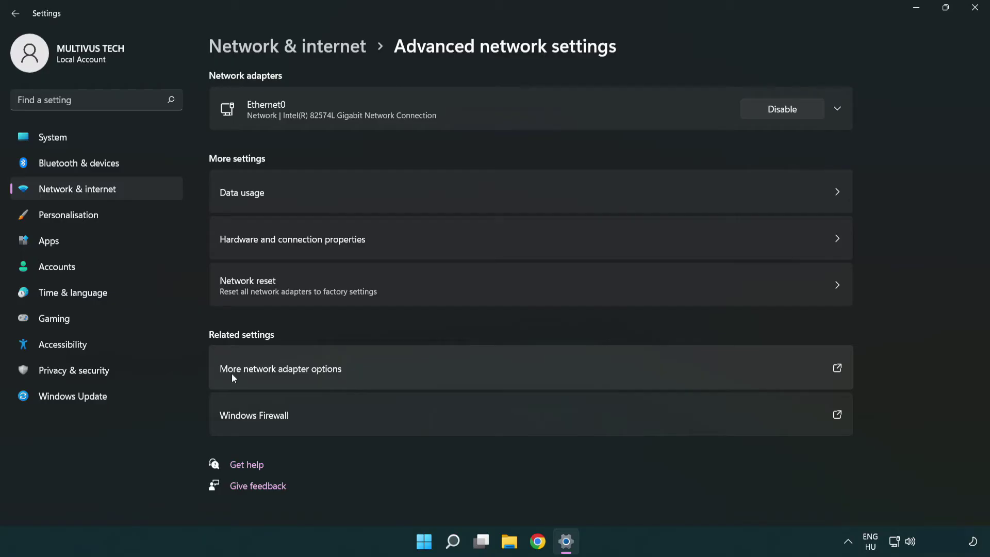
Open Ethernet0's properties from Network Connections and select Internet Protocol Version 4 (TCP/IPv4).
left_click(304, 373)
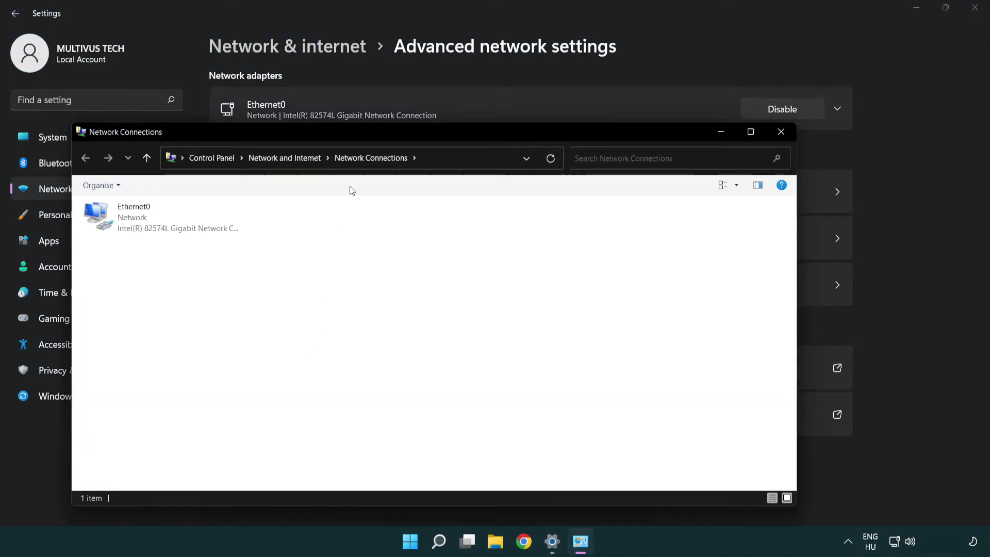
left_click_drag(367, 135, 432, 77)
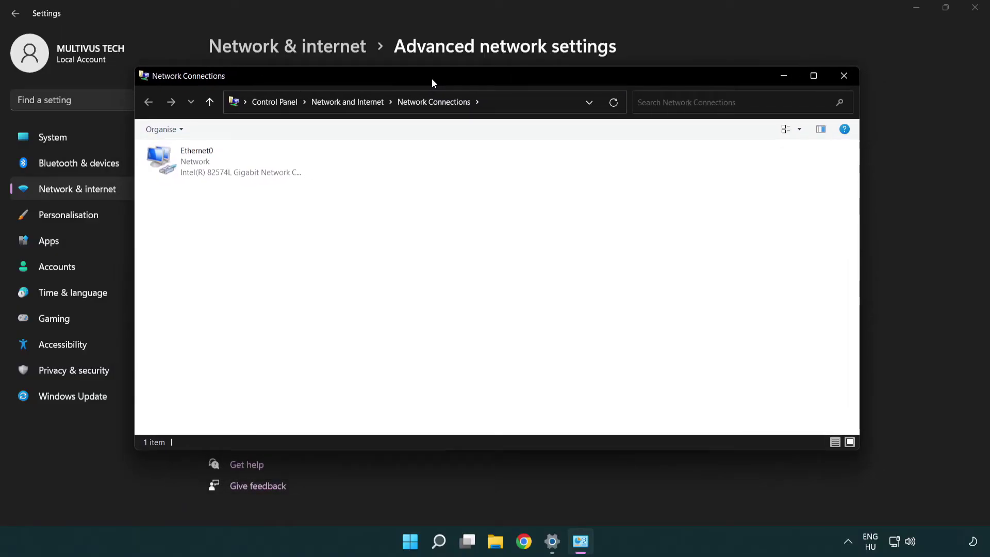
left_click(197, 171)
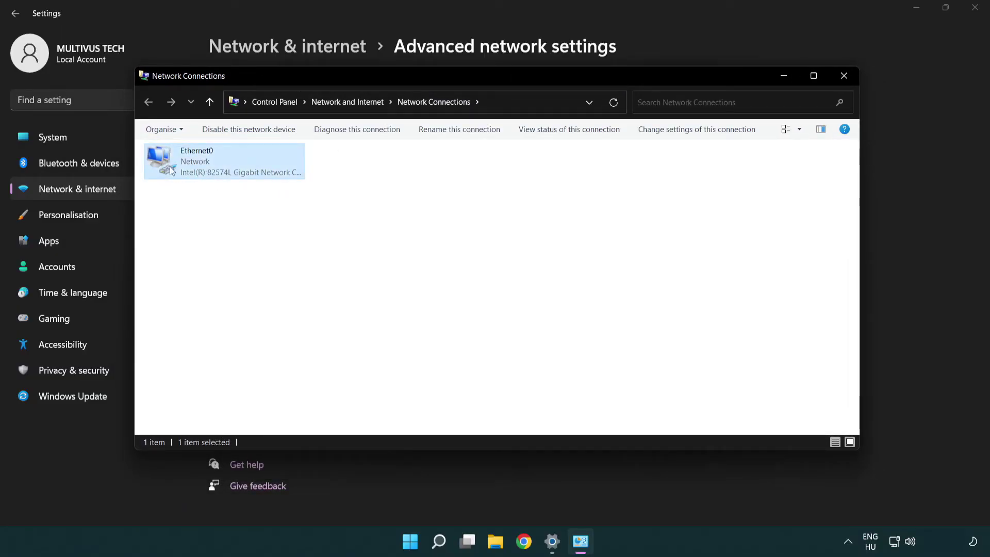
right_click(222, 161)
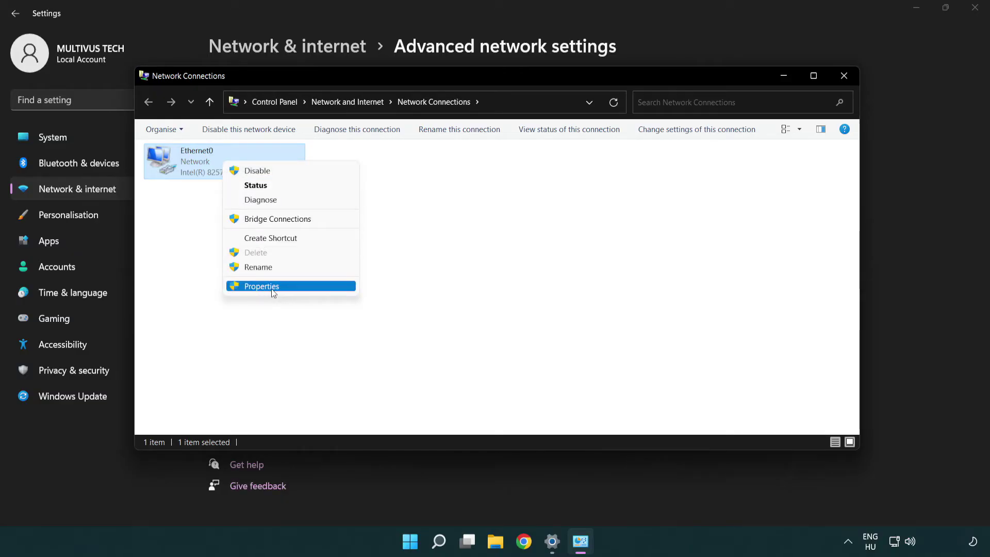
left_click(298, 287)
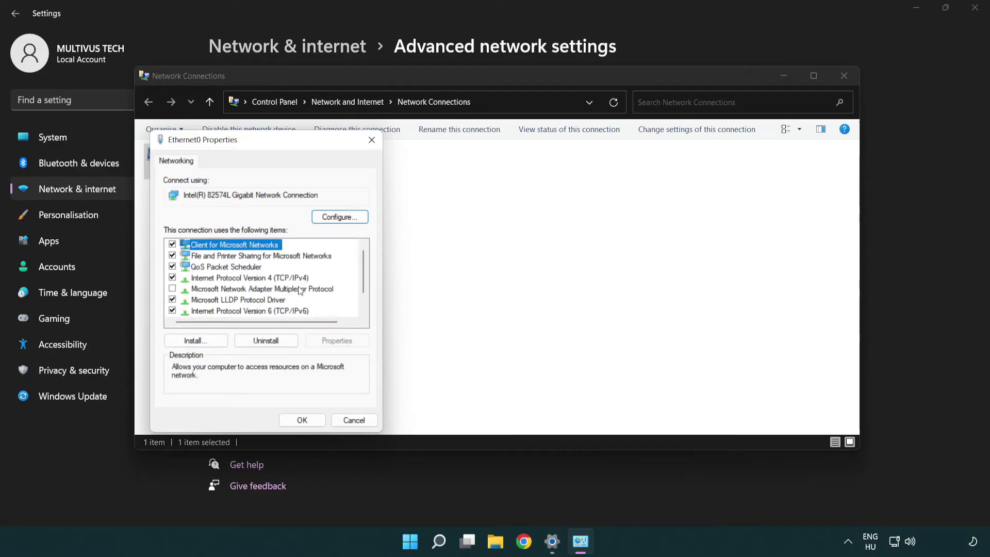
left_click_drag(252, 142, 480, 132)
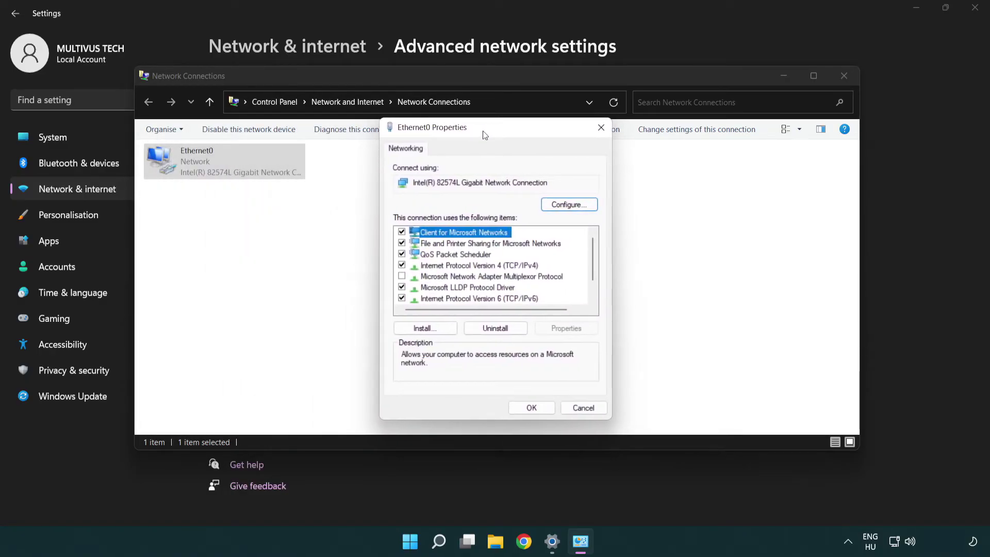
left_click(453, 267)
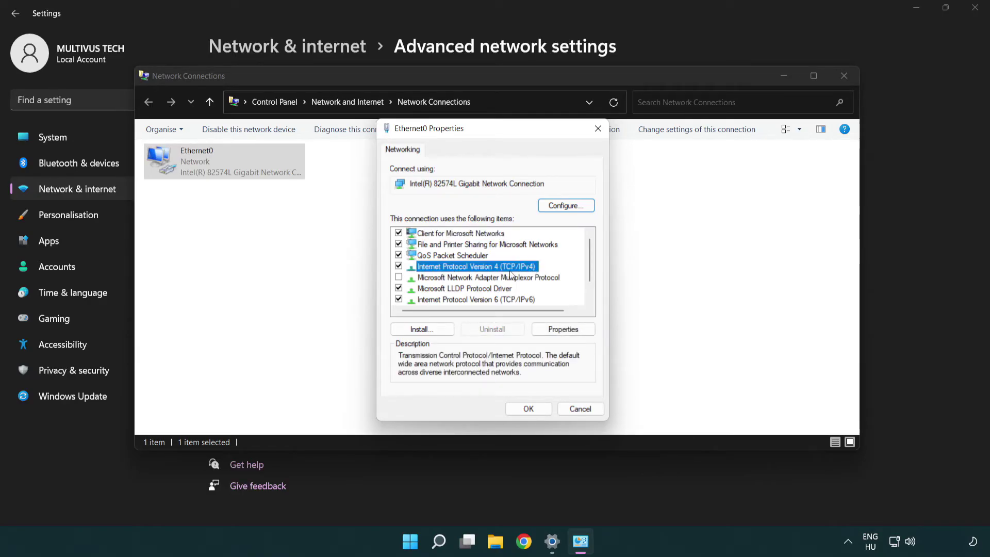
Set manual DNS servers 8.8.8.8 and 8.8.4.4 in TCP/IPv4 properties, then confirm and close.
left_click(564, 330)
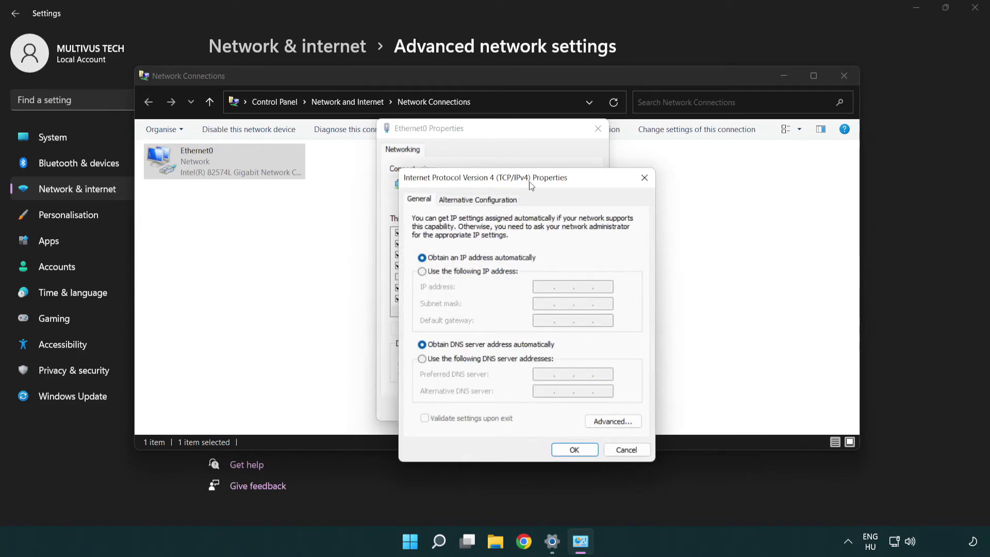
left_click_drag(530, 183, 494, 140)
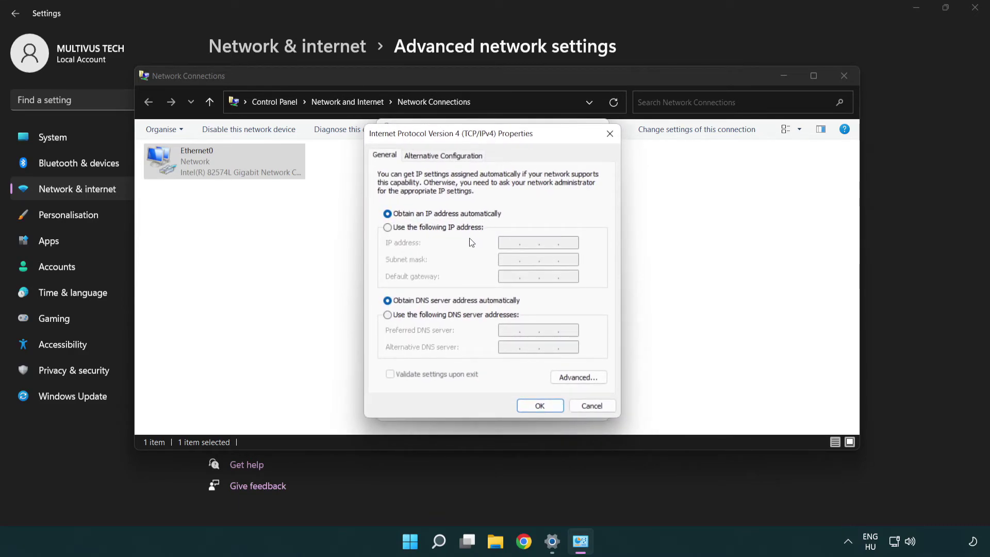
left_click(404, 318)
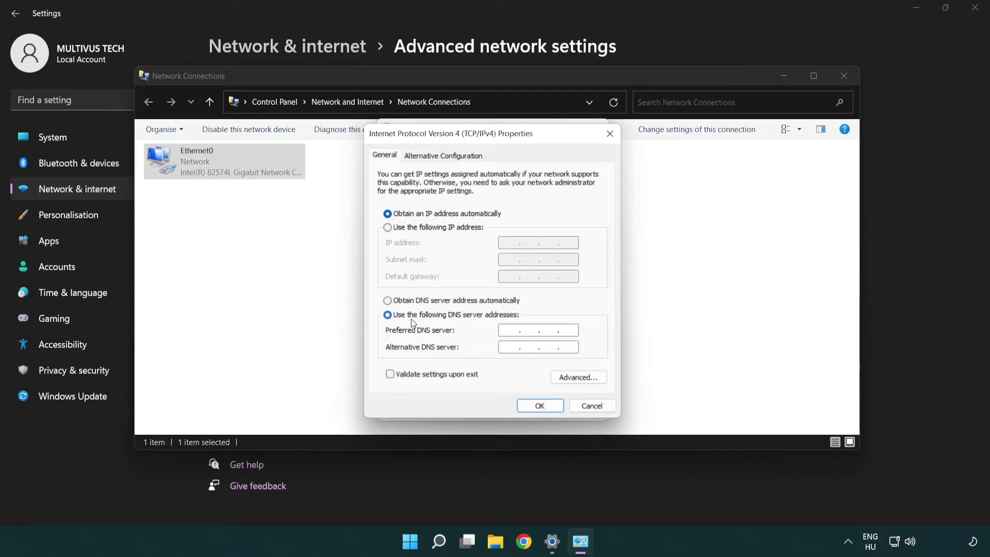
left_click(500, 332)
type("8")
type(".8")
type(".8.")
type("8")
type("8.8.")
type("4.4")
left_click(538, 408)
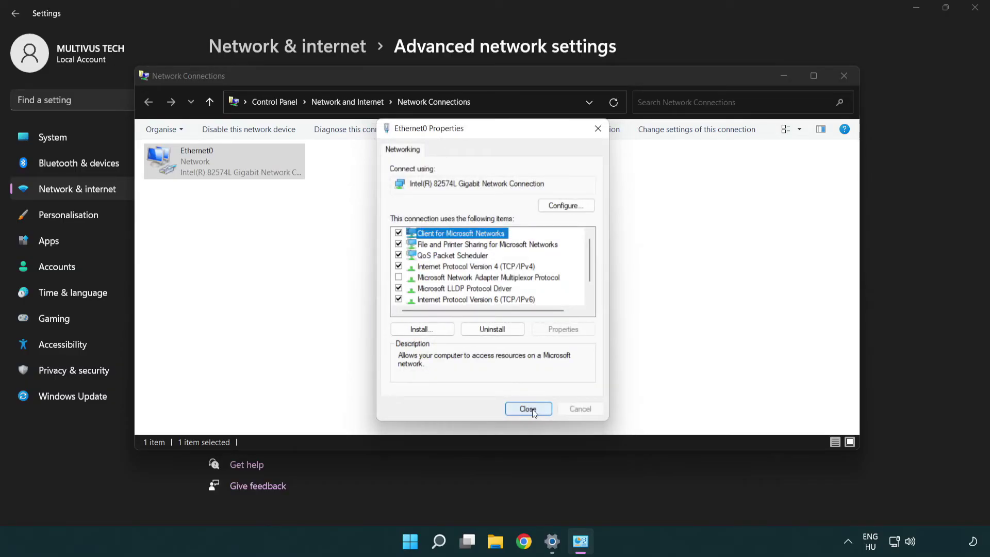
left_click(532, 412)
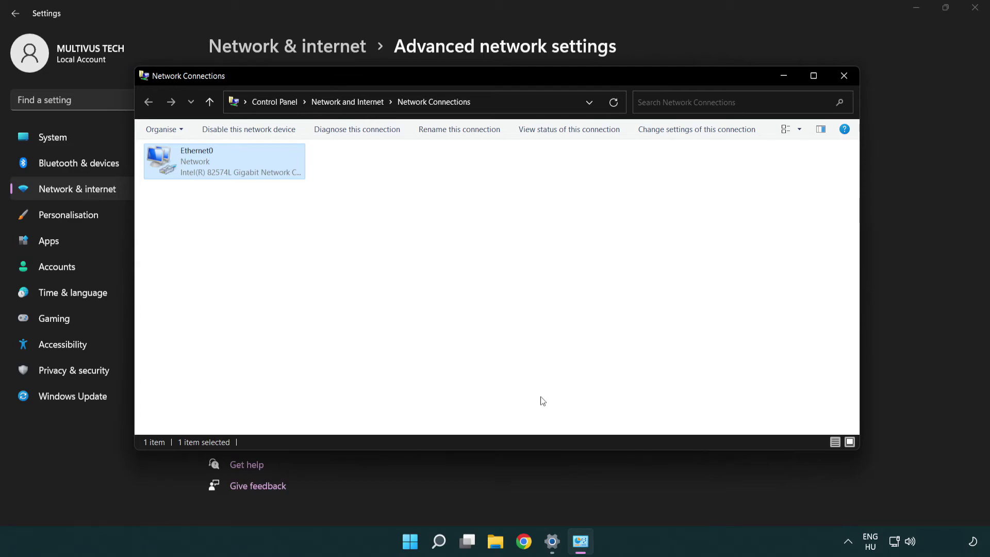
Close the Network Connections and Settings windows.
left_click(844, 78)
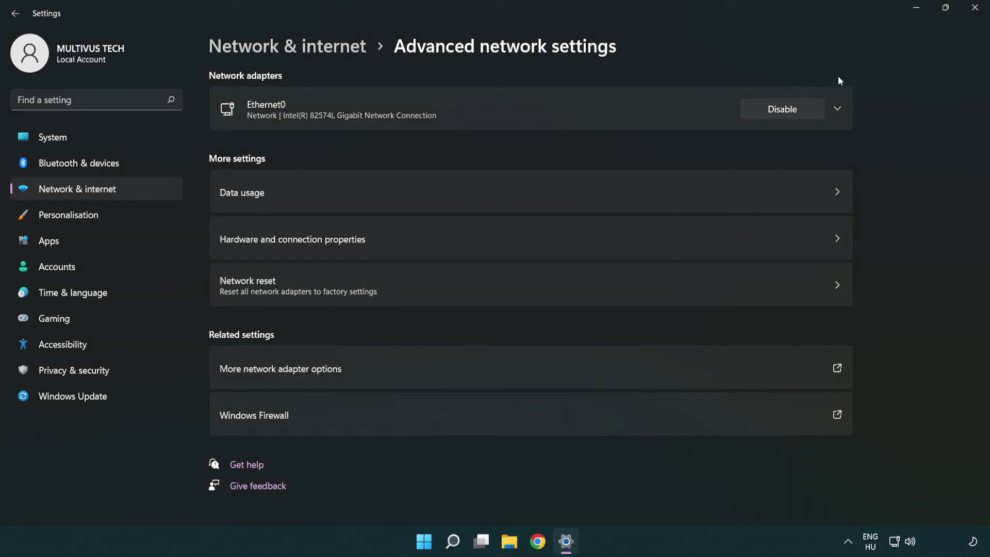
left_click(974, 8)
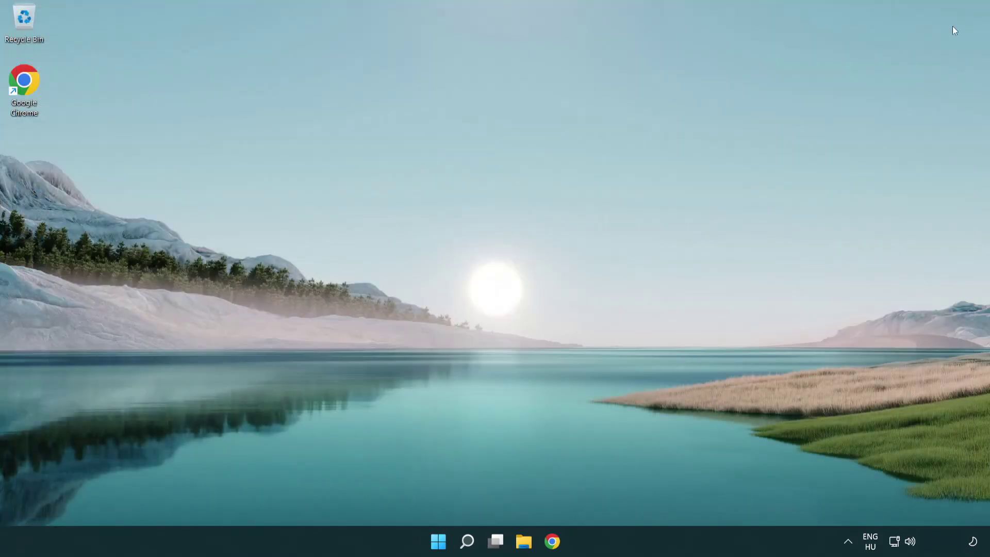
Go from the Start menu to Advanced network settings and its Network reset page.
left_click(438, 541)
left_click(656, 498)
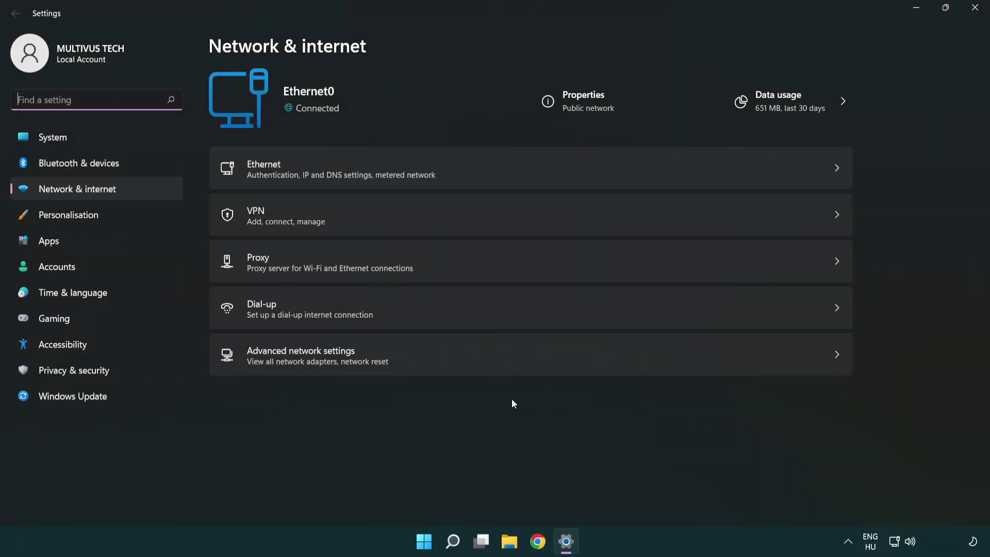
left_click(449, 357)
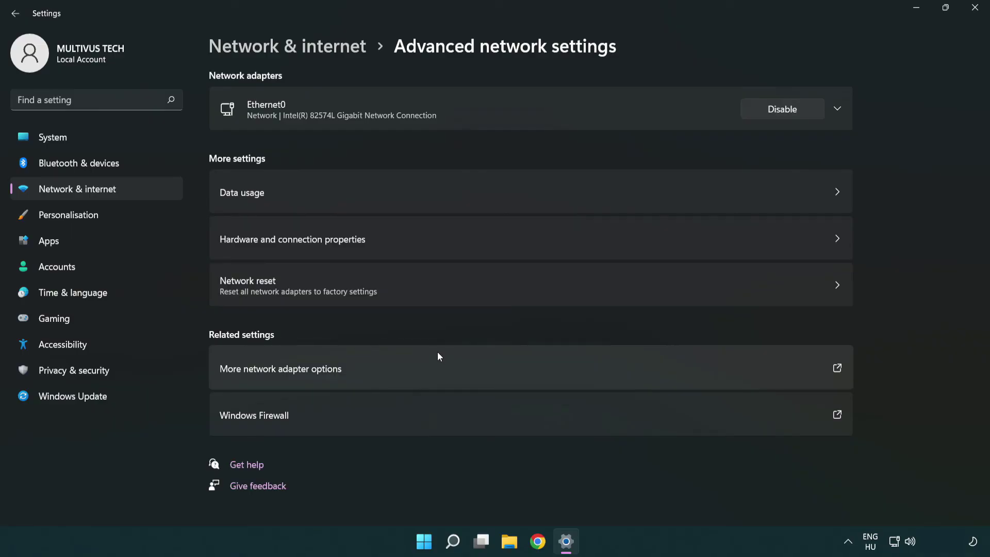
left_click(446, 294)
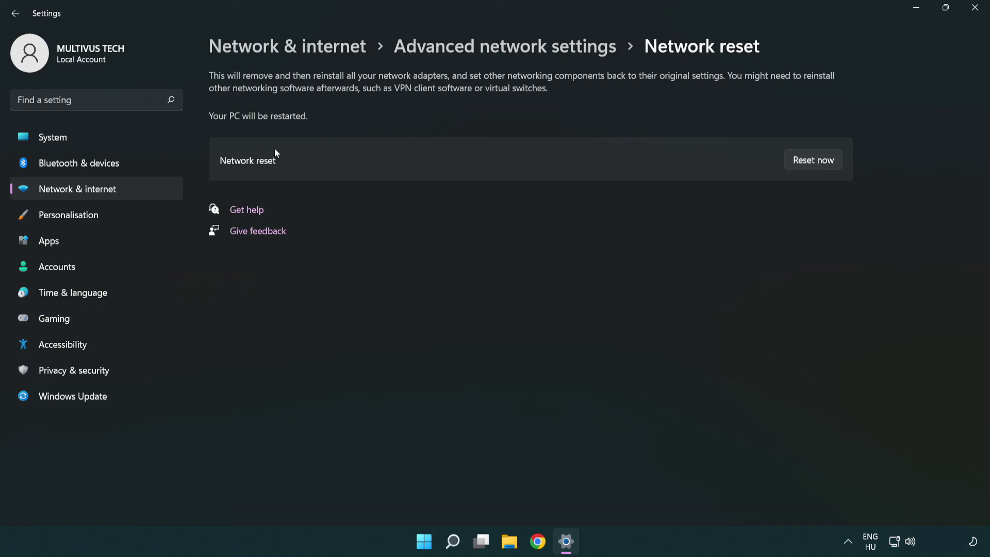
Confirm Network reset with Reset now and Yes, dismiss the sign-out notice, close Settings.
left_click(822, 161)
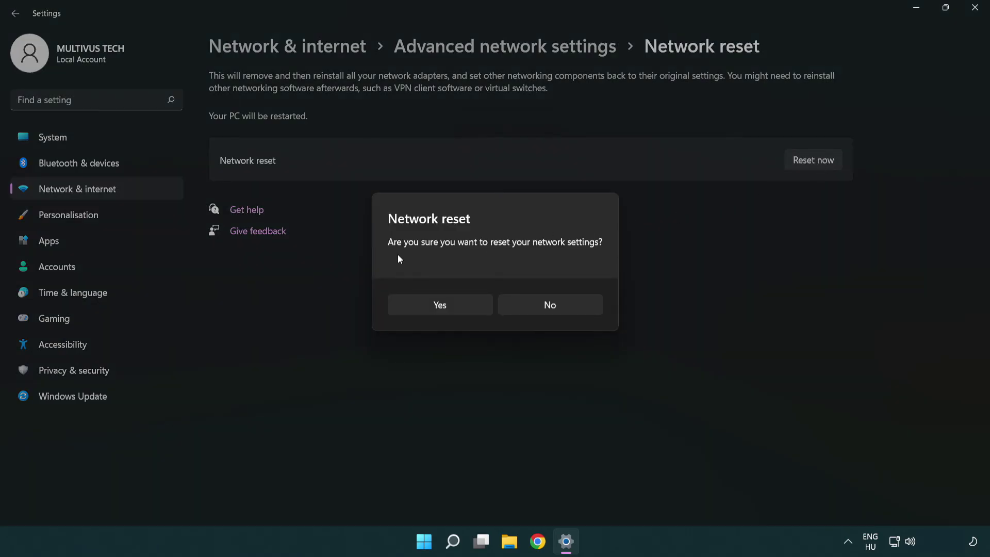
left_click(449, 311)
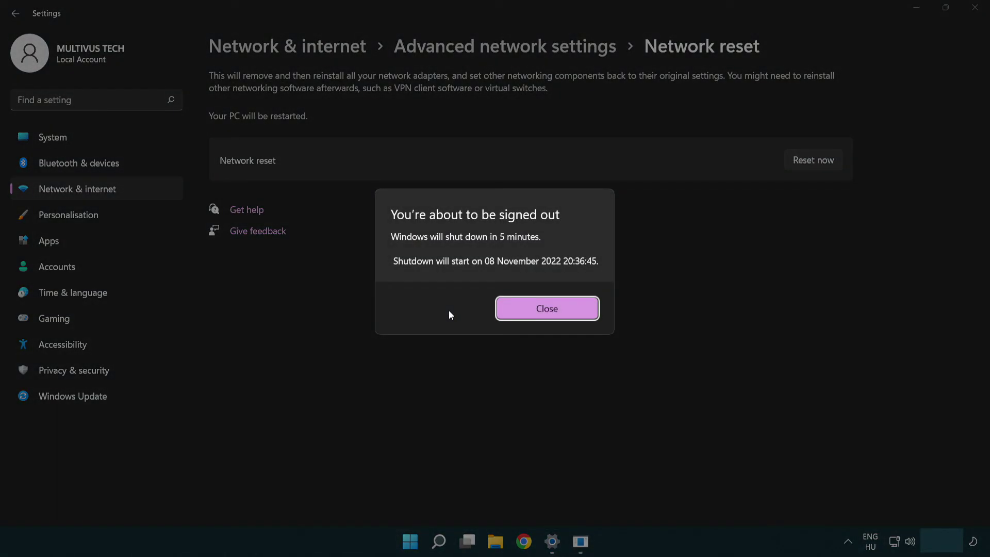
left_click(562, 307)
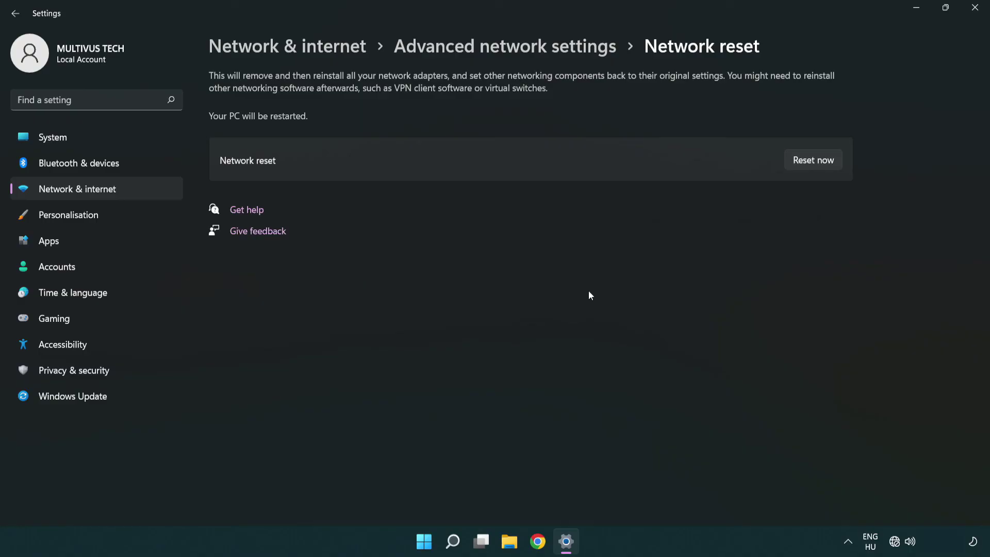
left_click(977, 9)
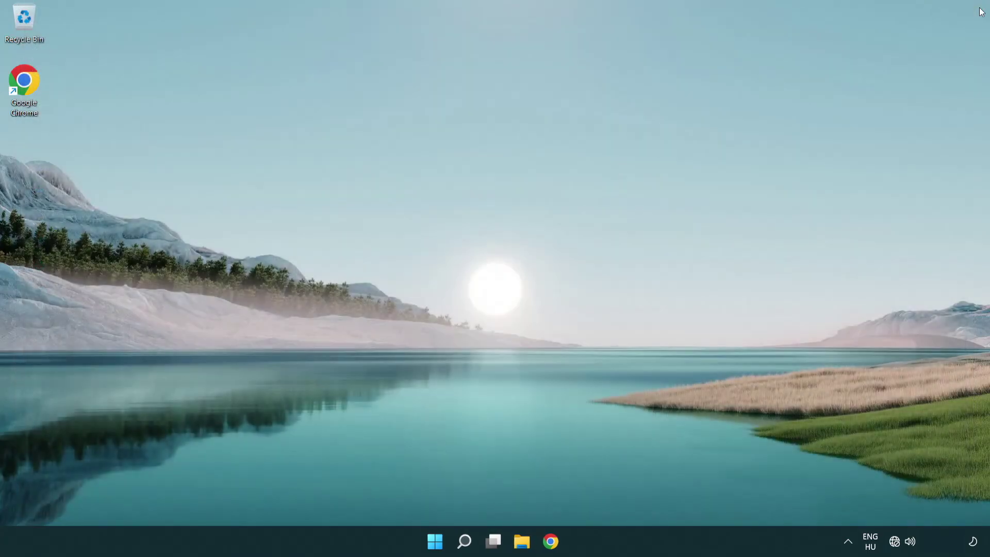
Show the Start menu power options with Sleep, Shut down and Restart.
left_click(438, 540)
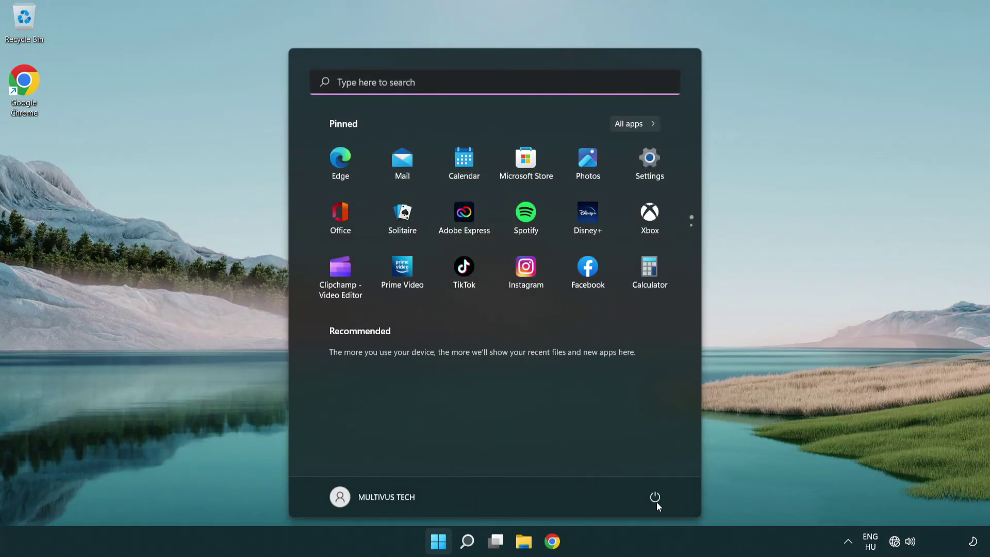
left_click(655, 497)
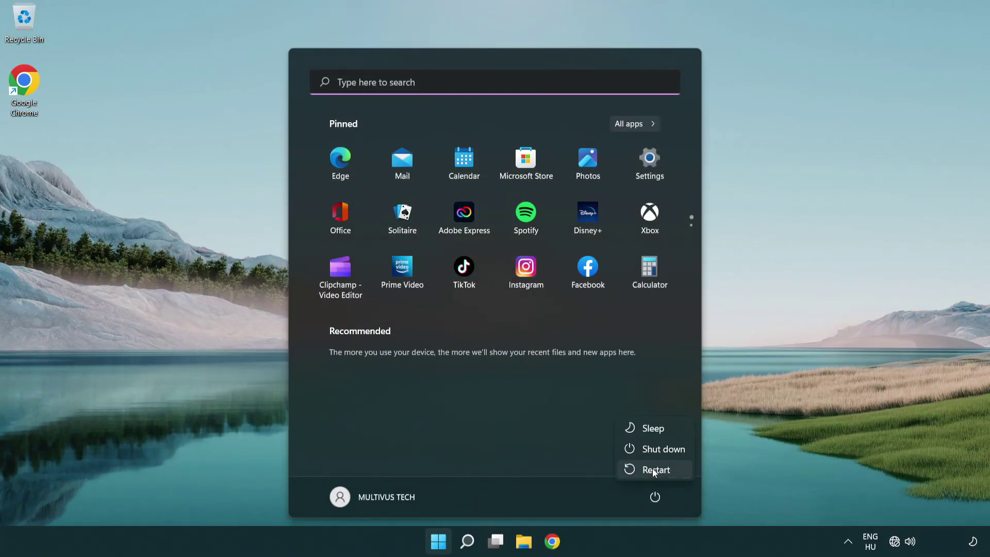